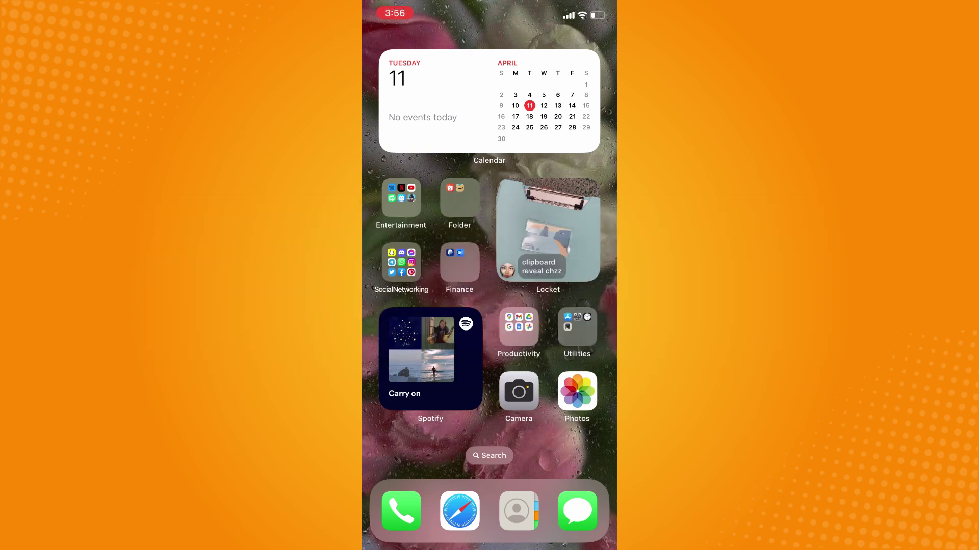
Open Messenger from the SocialNetworking folder on the Home Screen
click(401, 263)
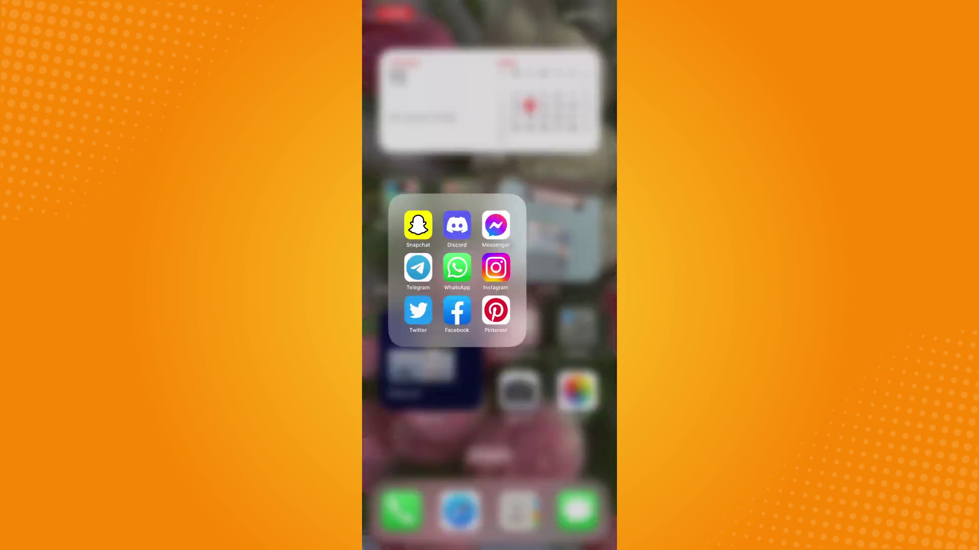
click(548, 198)
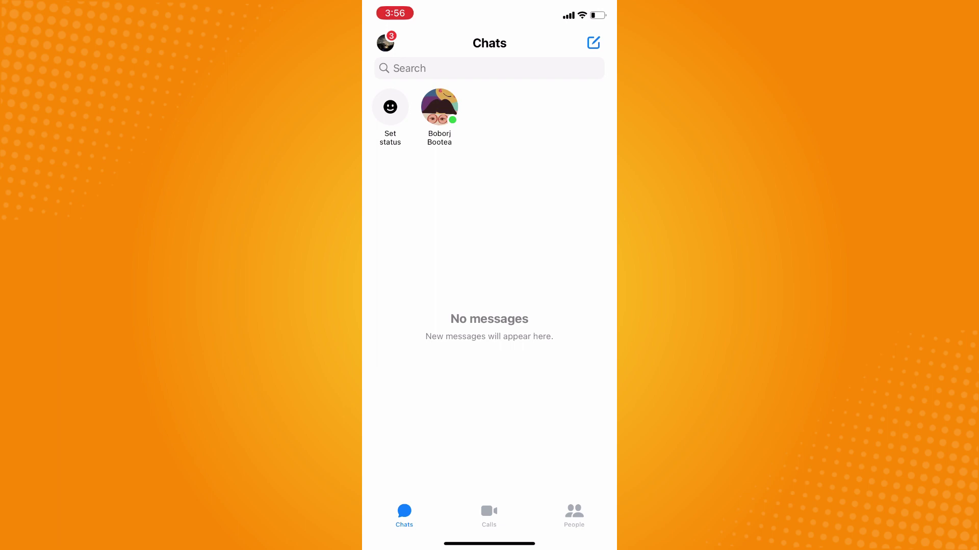
Go to Privacy & safety from the profile settings sheet
click(386, 42)
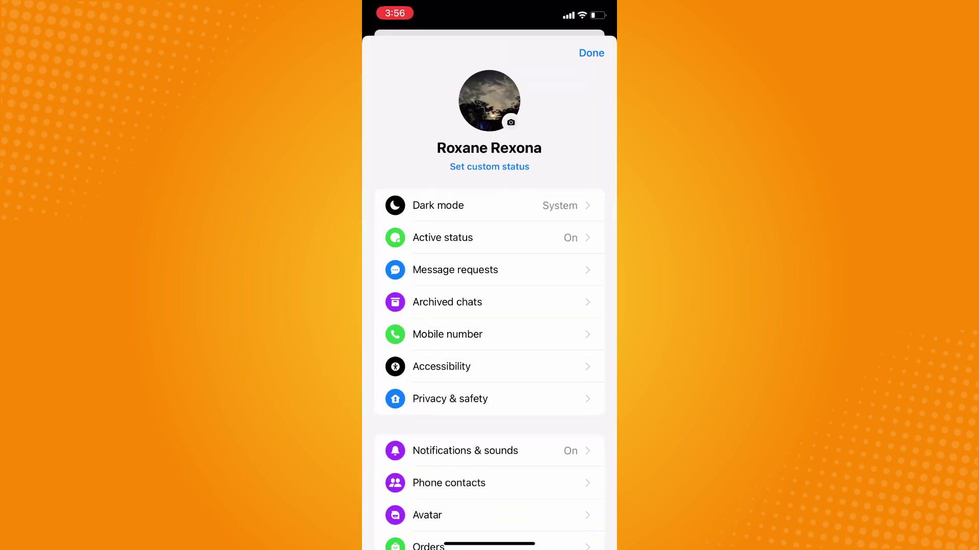
scroll(490, 306, down, 5)
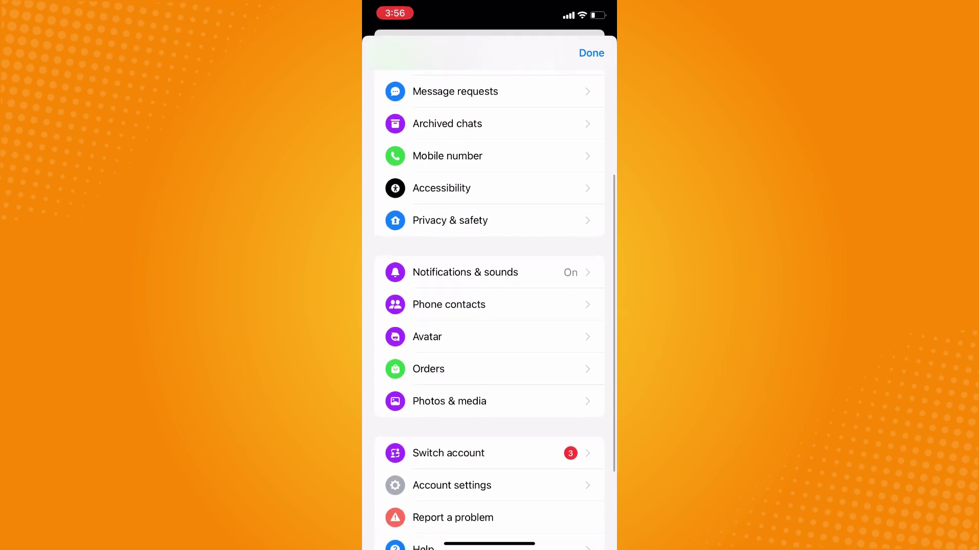
scroll(489, 306, up, 3)
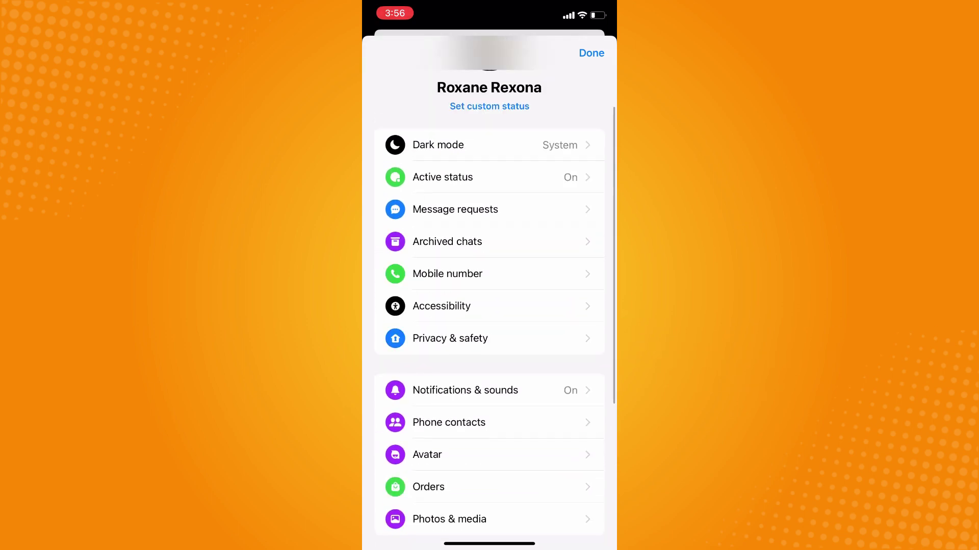
click(489, 340)
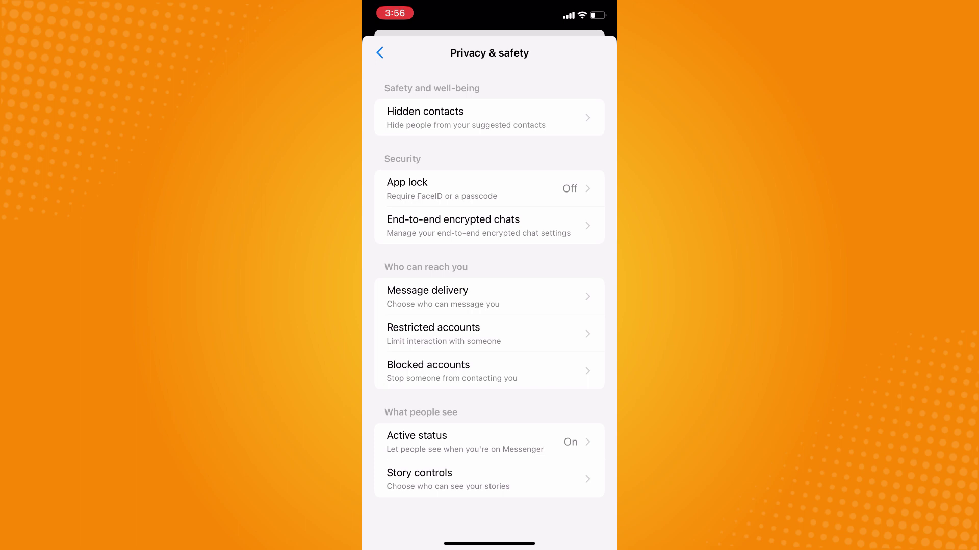
Open Story controls and view the Stories you've muted list
click(490, 479)
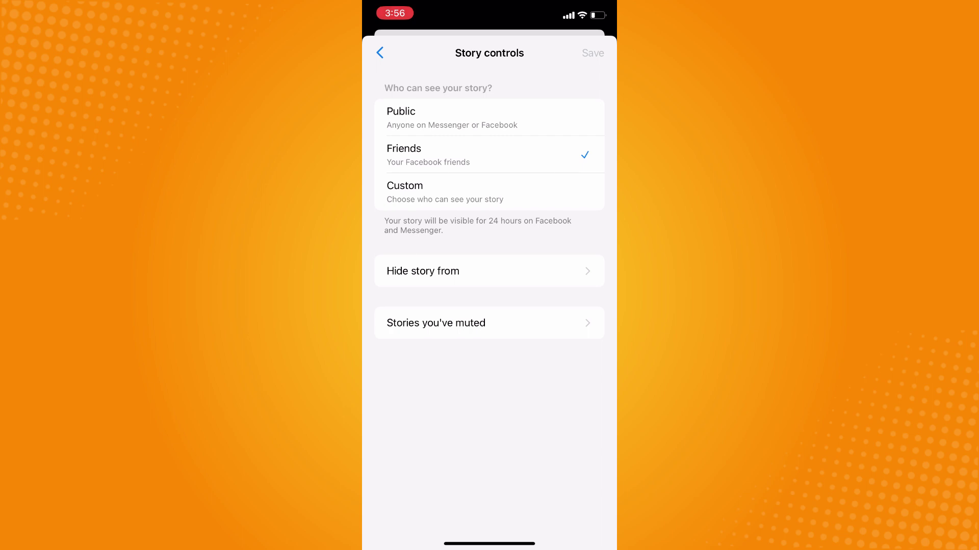
click(489, 323)
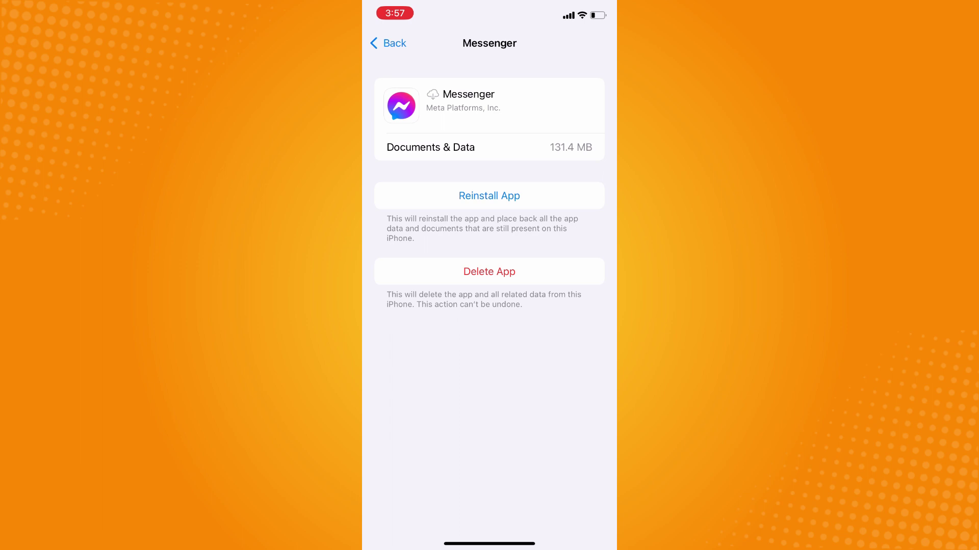
Start reinstalling the offloaded Messenger app from its storage page
click(488, 196)
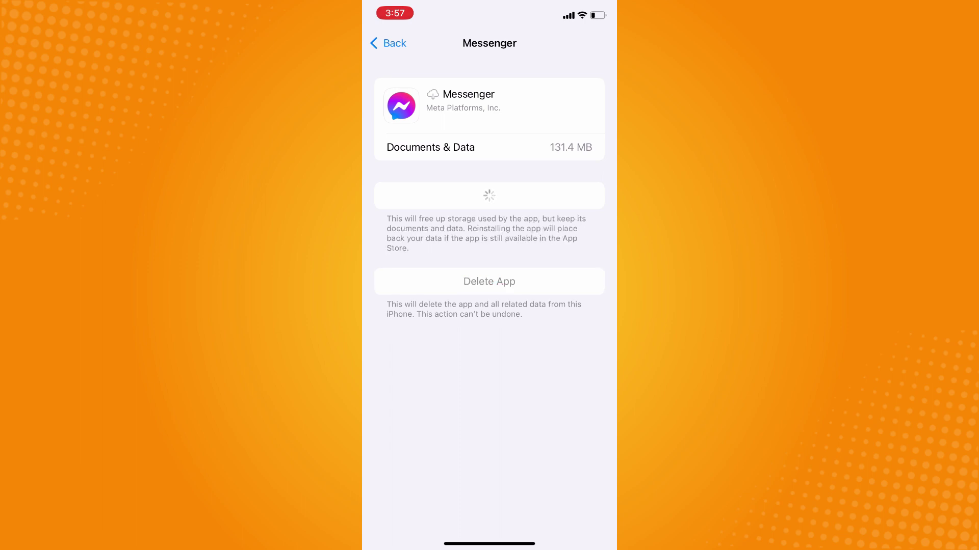